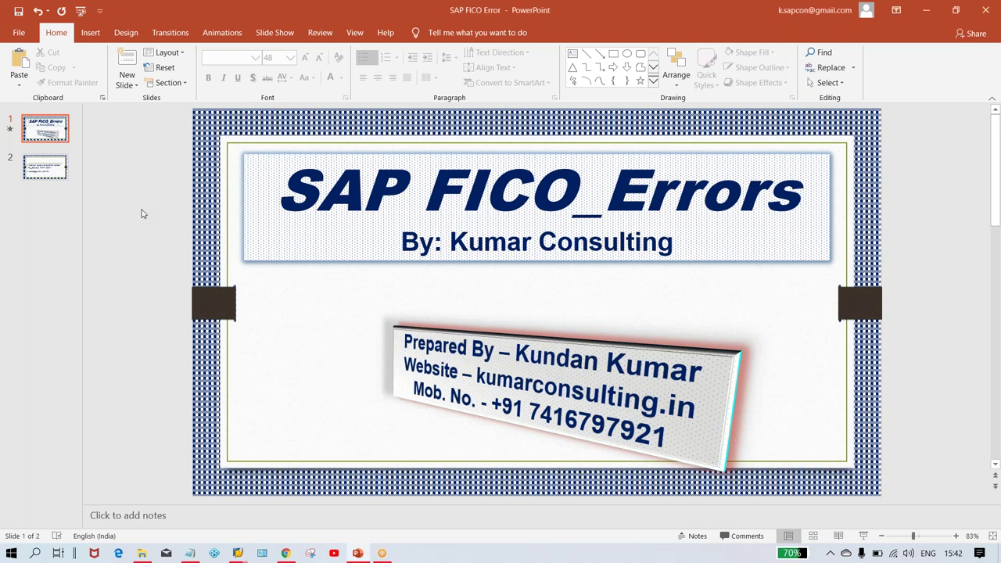
Scroll to slide 2, showing error NR751 'Interval does not exist for object RF_BELEG TM11 FBN1'
{"action": "scroll", "coordinate": [141, 213], "scroll_direction": "down", "scroll_amount": 1}
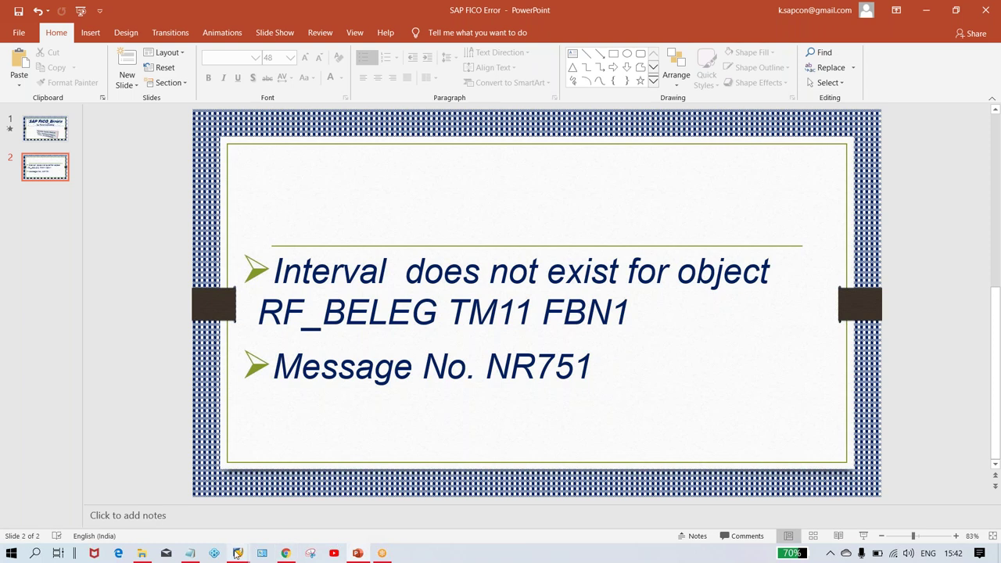
Bring SAP Easy Access forward and start transaction FB50
{"action": "mouse_move", "coordinate": [253, 549]}
{"action": "left_click", "coordinate": [262, 503]}
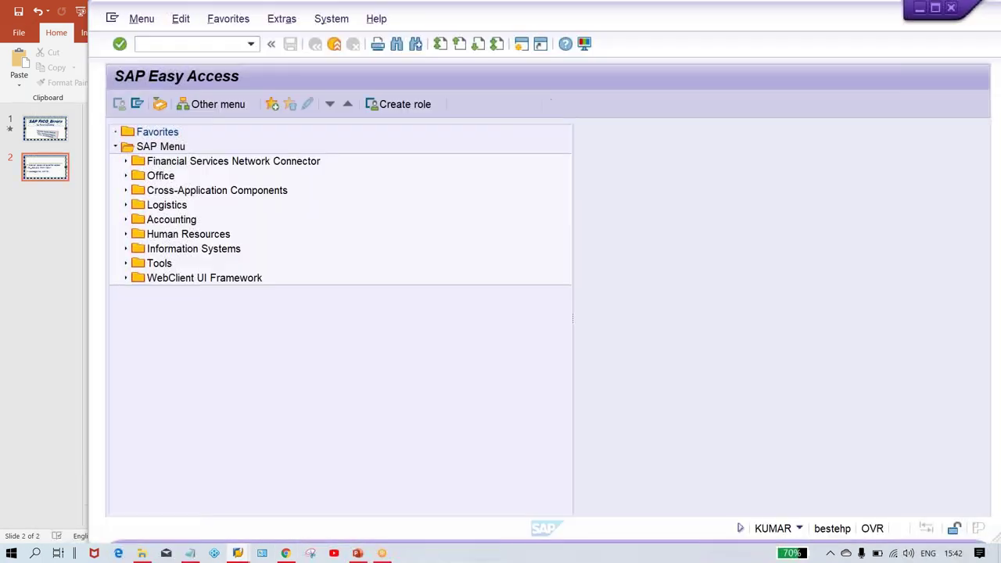
{"action": "left_click", "coordinate": [213, 44]}
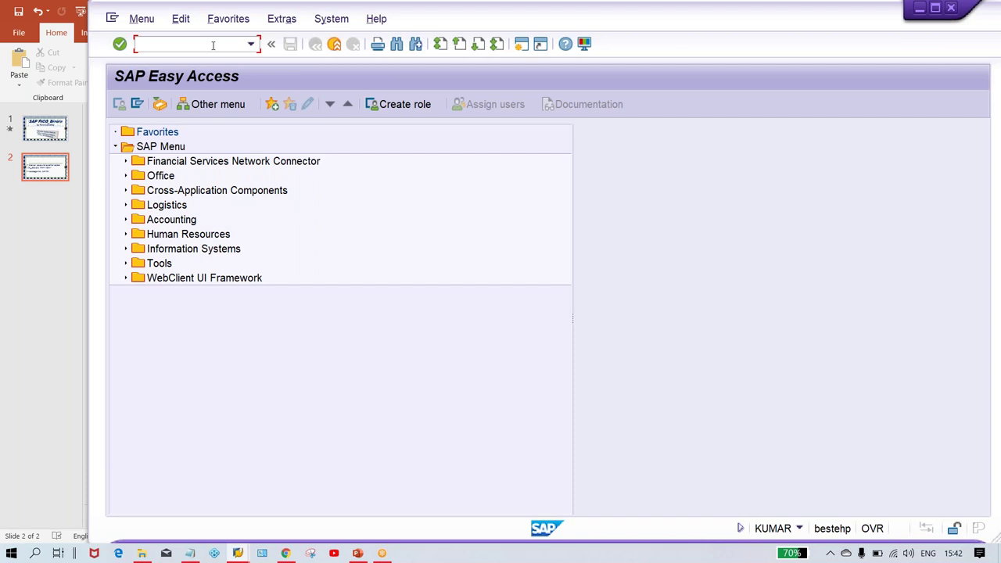
{"action": "type", "text": "FB50"}
{"action": "key", "text": "Return"}
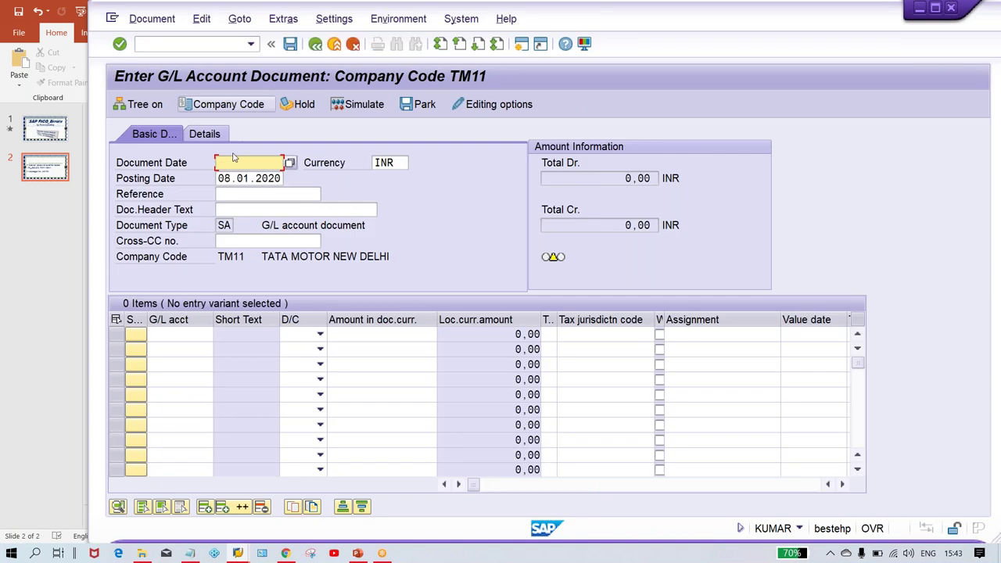
Enter document date 08.01.2020 and submit the header, raising the interval error; enter /NFB50
{"action": "left_click", "coordinate": [233, 157]}
{"action": "left_click", "coordinate": [249, 174]}
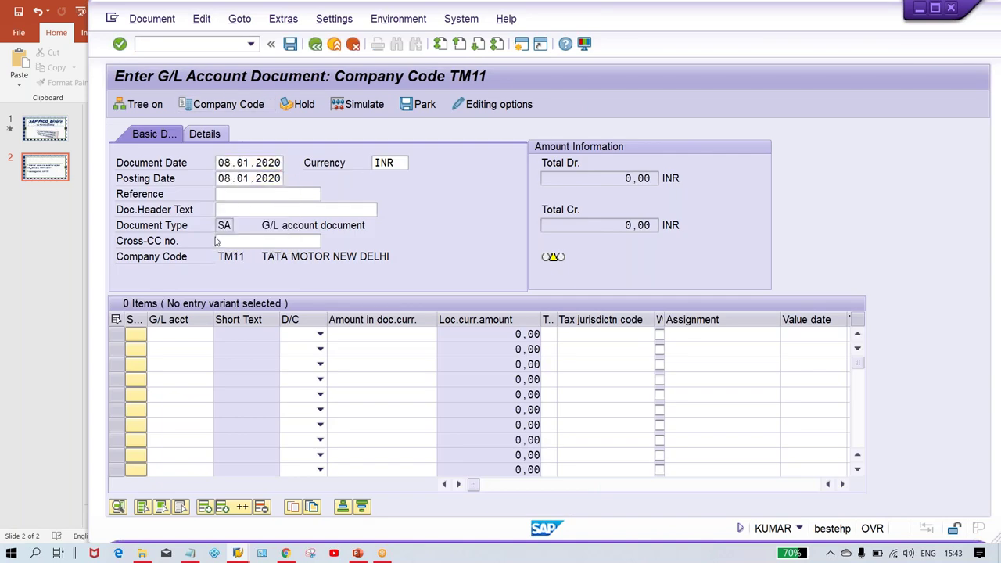
{"action": "key", "text": "Return"}
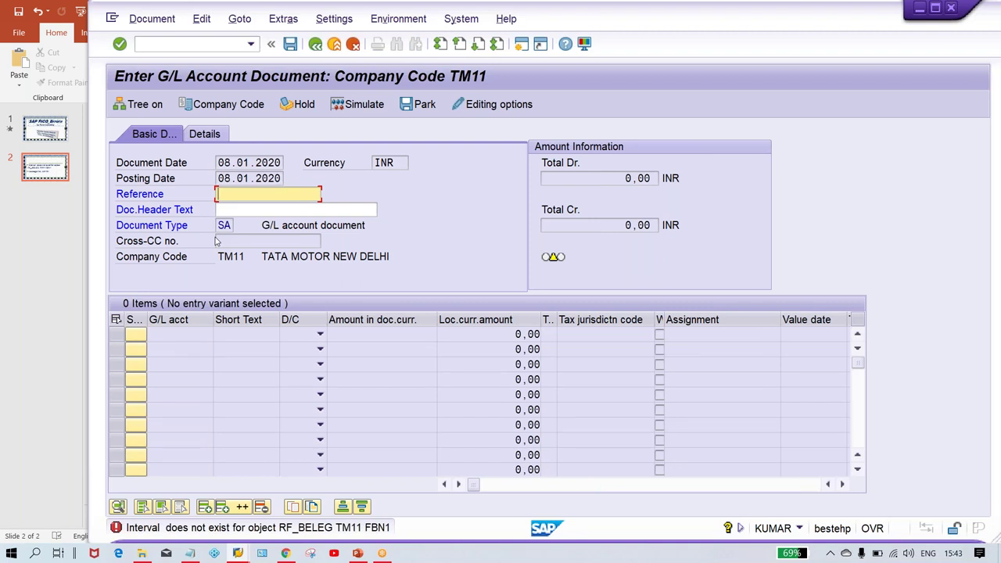
{"action": "left_click", "coordinate": [182, 43]}
{"action": "type", "text": "/NFB50"}
Restart posting, filling a customer invoice with a recent customer and invoice date 08.01.2020
{"action": "key", "text": "Return"}
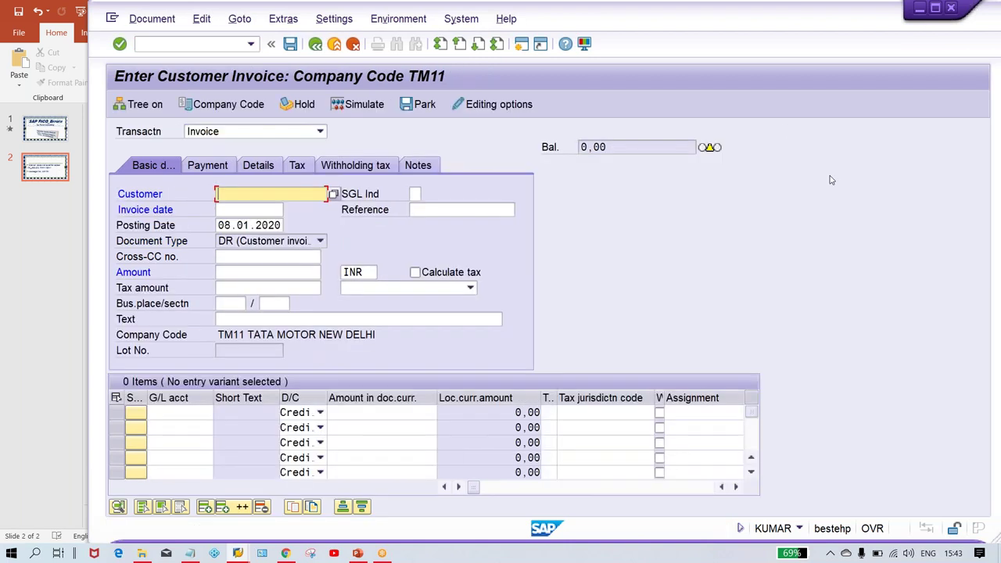
{"action": "key", "text": "BackSpace"}
{"action": "key", "text": "Down"}
{"action": "key", "text": "Return"}
{"action": "key", "text": "Tab"}
{"action": "key", "text": "BackSpace"}
{"action": "key", "text": "Down"}
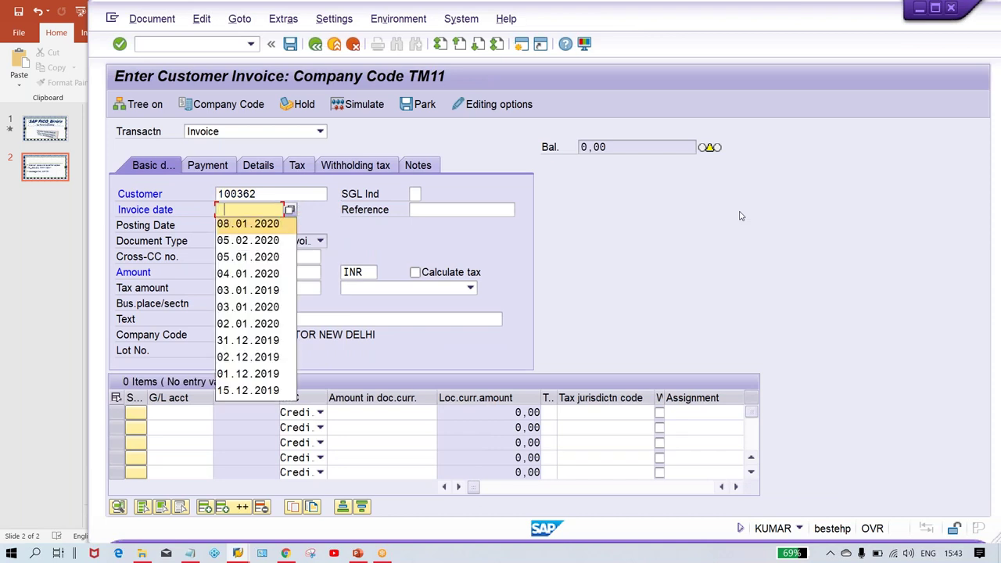
{"action": "key", "text": "Return"}
{"action": "key", "text": "Return"}
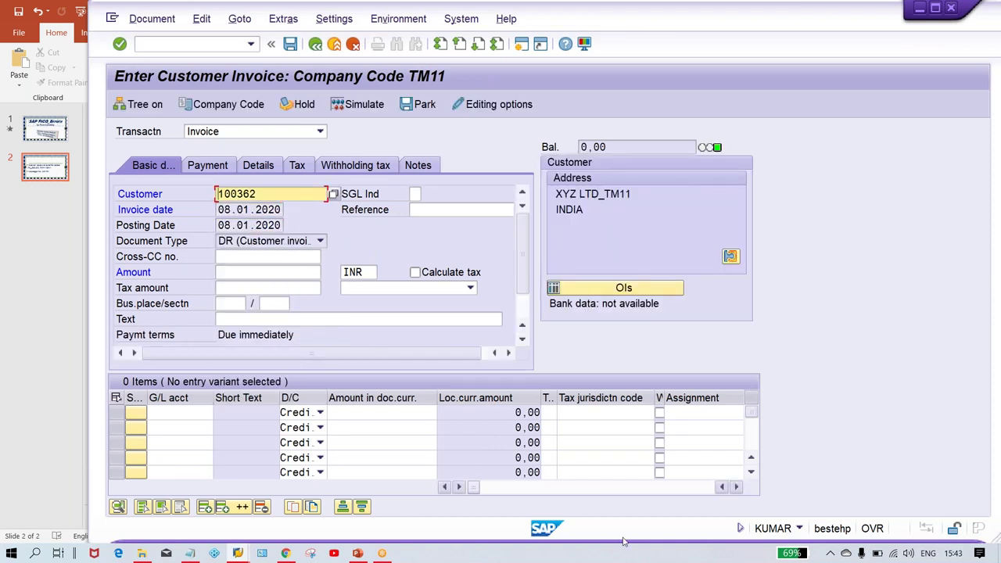
Run /NFB60 to leave the trial invoice and start a fresh transaction
{"action": "left_click", "coordinate": [194, 43]}
{"action": "type", "text": "/NF"}
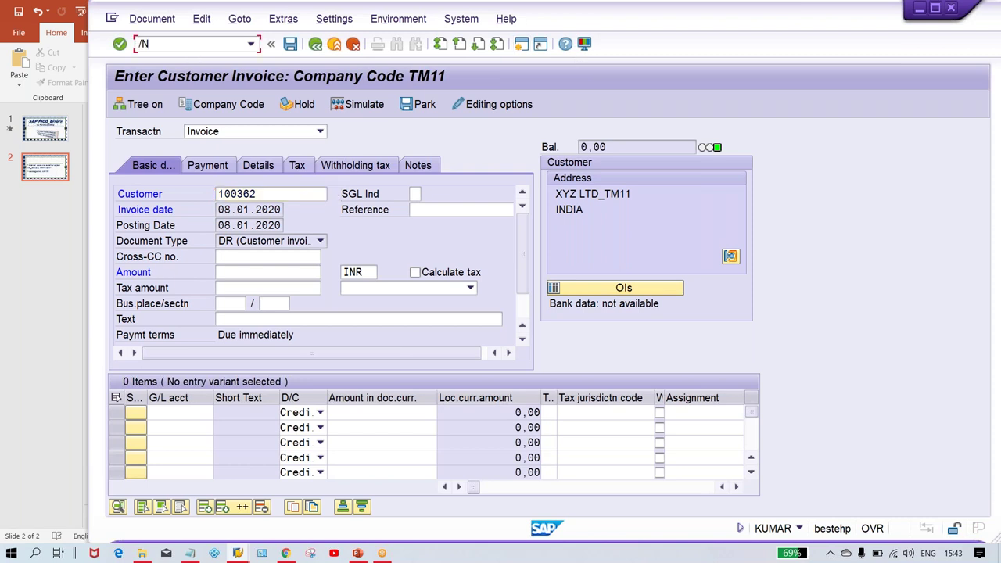
{"action": "type", "text": "B60"}
{"action": "key", "text": "Return"}
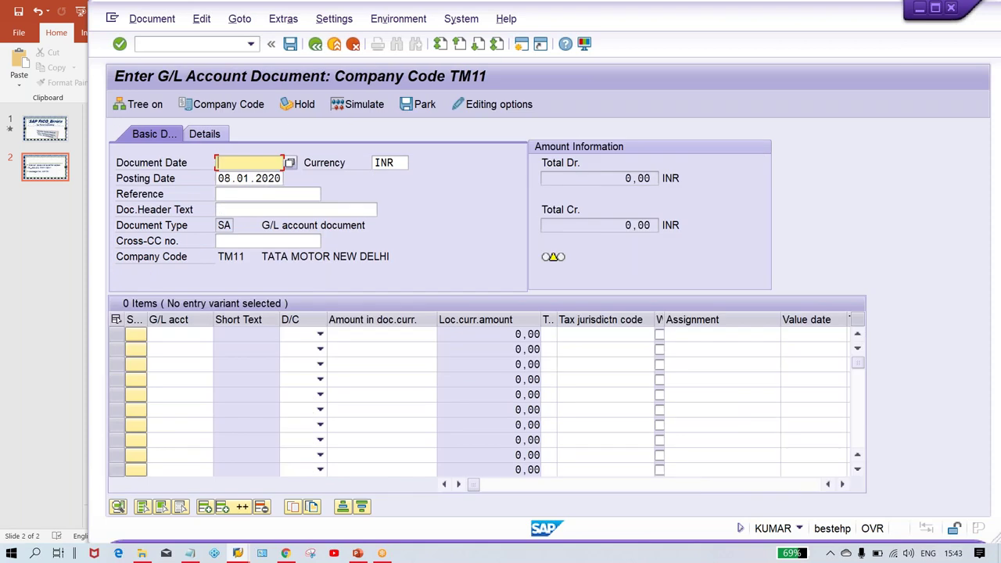
Set document date 08.01.2020, submit, then read and close the NR751 help pointing to FBN1
{"action": "type", "text": "0"}
{"action": "key", "text": "Down"}
{"action": "key", "text": "Return"}
{"action": "key", "text": "Return"}
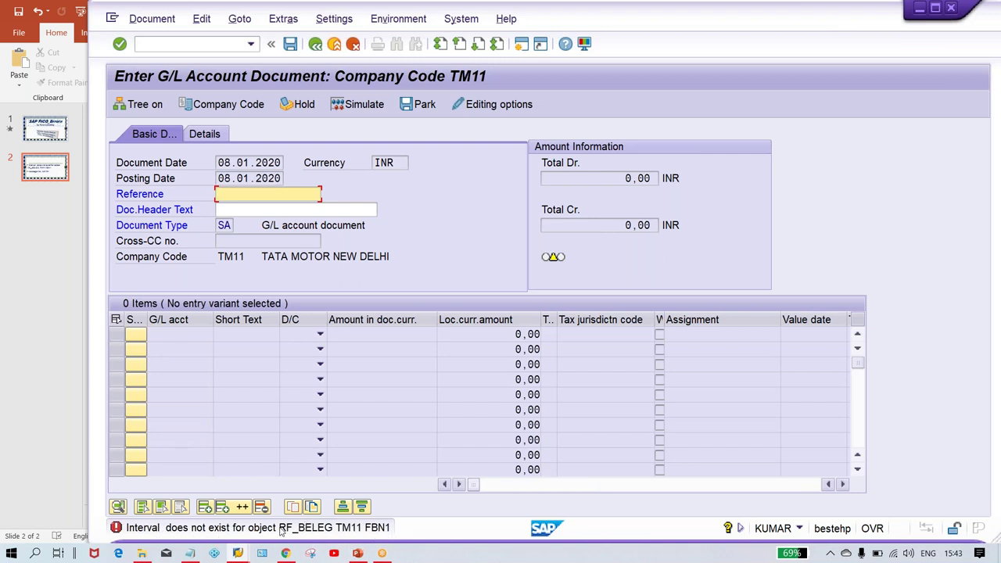
{"action": "key", "text": "Return"}
{"action": "key", "text": "F1"}
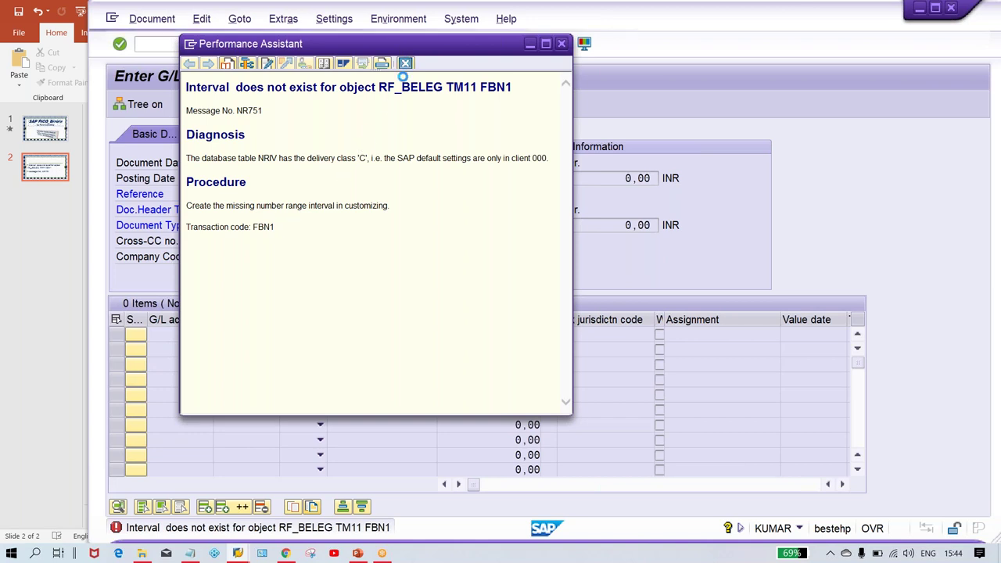
{"action": "left_click", "coordinate": [405, 62]}
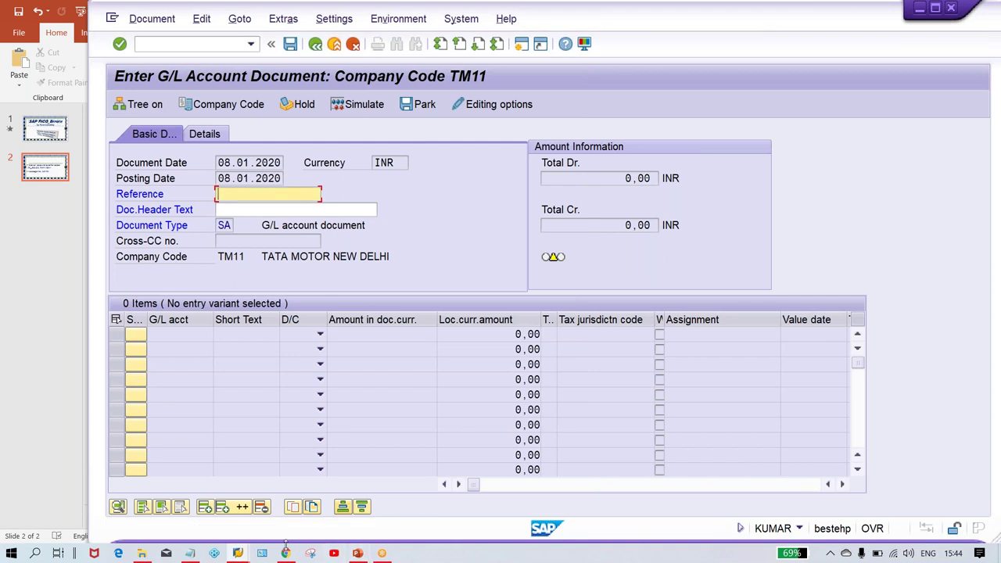
In SAP Easy Access, run FBN1 for company code TM11 and open its intervals for editing
{"action": "left_click", "coordinate": [240, 554]}
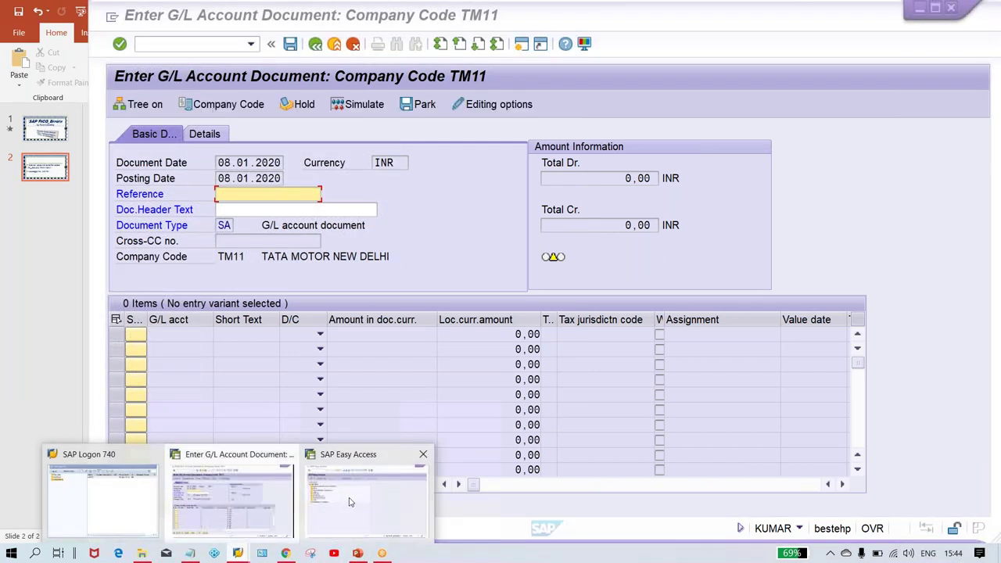
{"action": "left_click", "coordinate": [366, 497]}
{"action": "type", "text": "FBN1"}
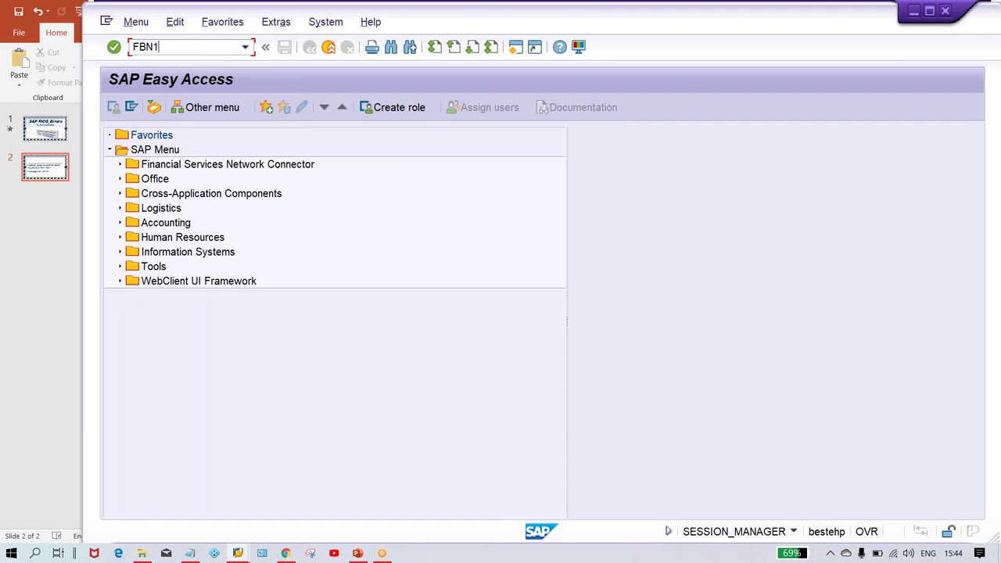
{"action": "key", "text": "Return"}
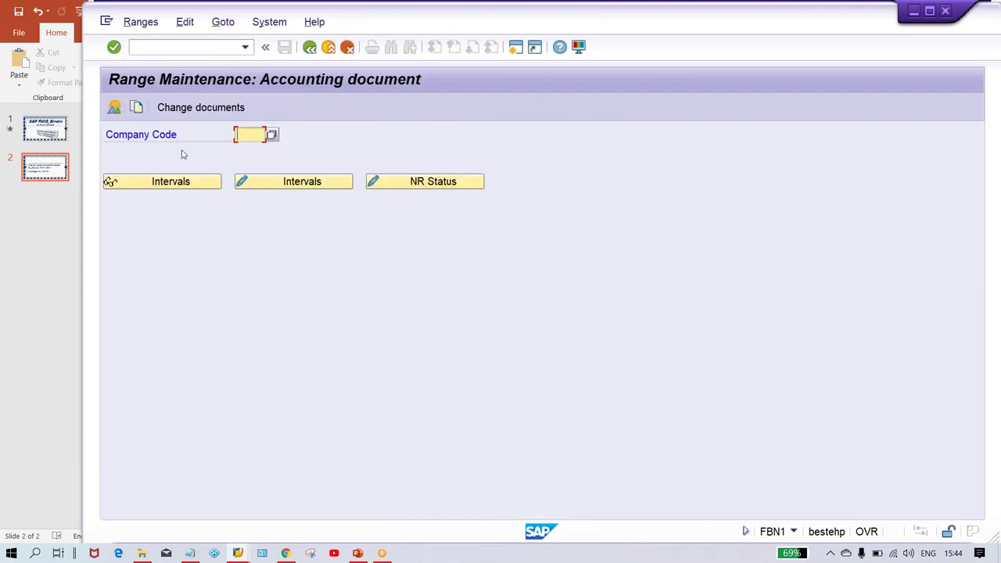
{"action": "type", "text": "TM11"}
{"action": "left_click", "coordinate": [285, 182]}
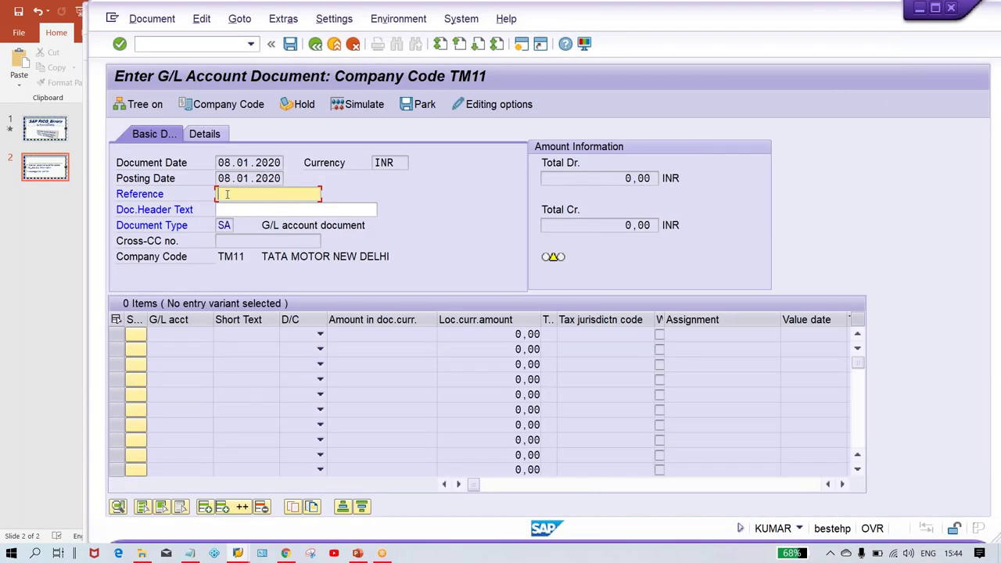
Compare the G/L header with TM11's 2019 intervals and select document type SA
{"action": "key", "text": "Return"}
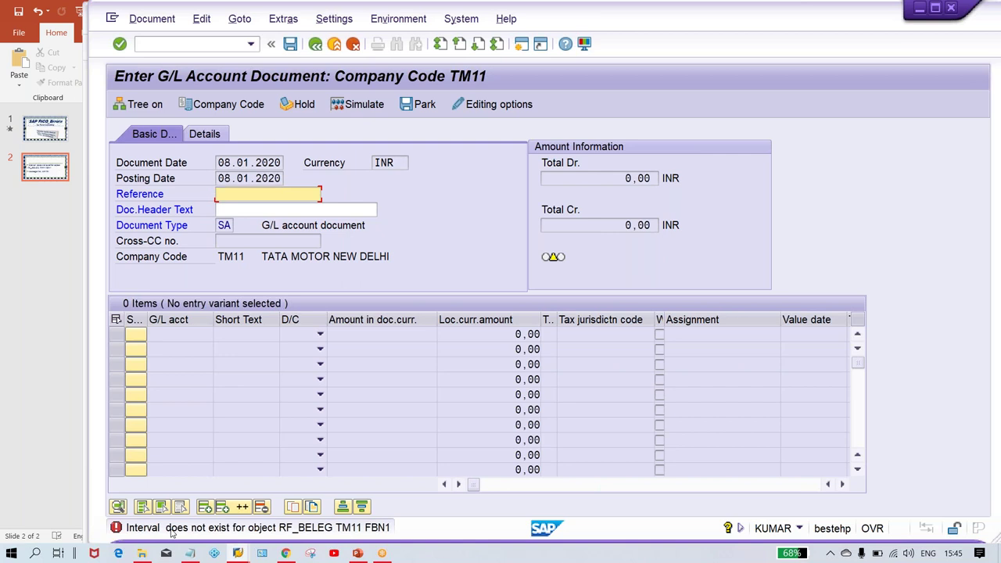
{"action": "key", "text": "alt+Tab"}
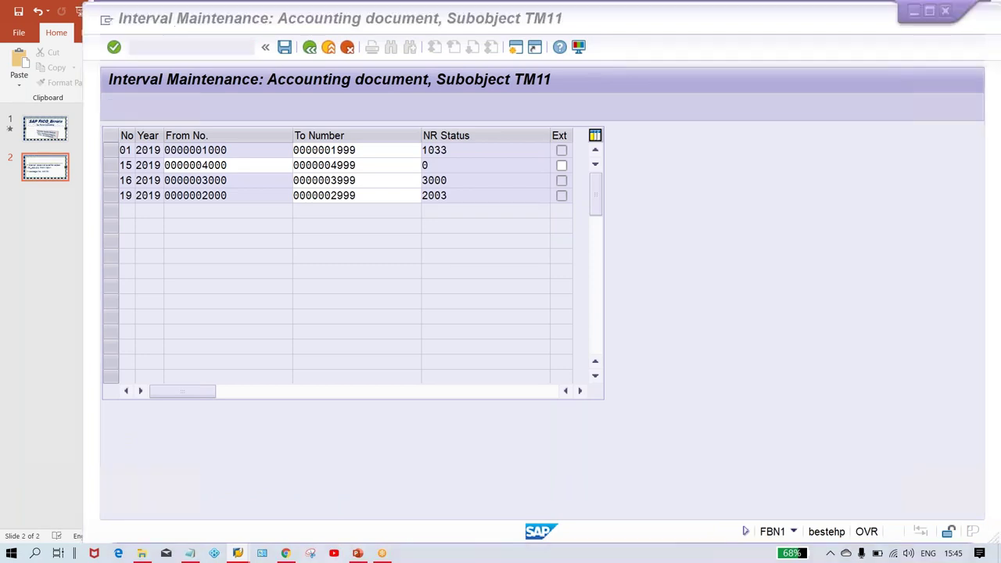
{"action": "key", "text": "alt+Tab"}
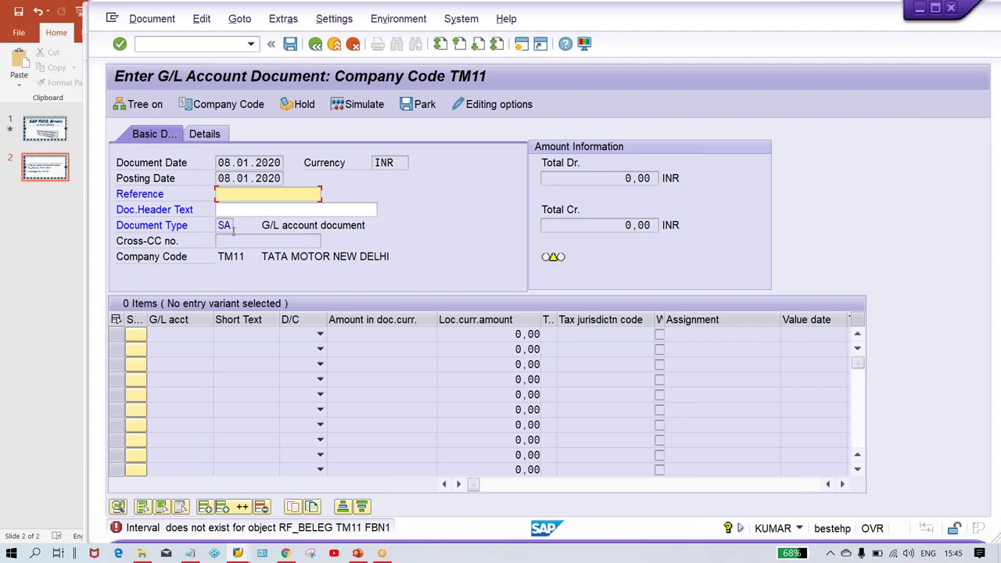
{"action": "left_click", "coordinate": [227, 228]}
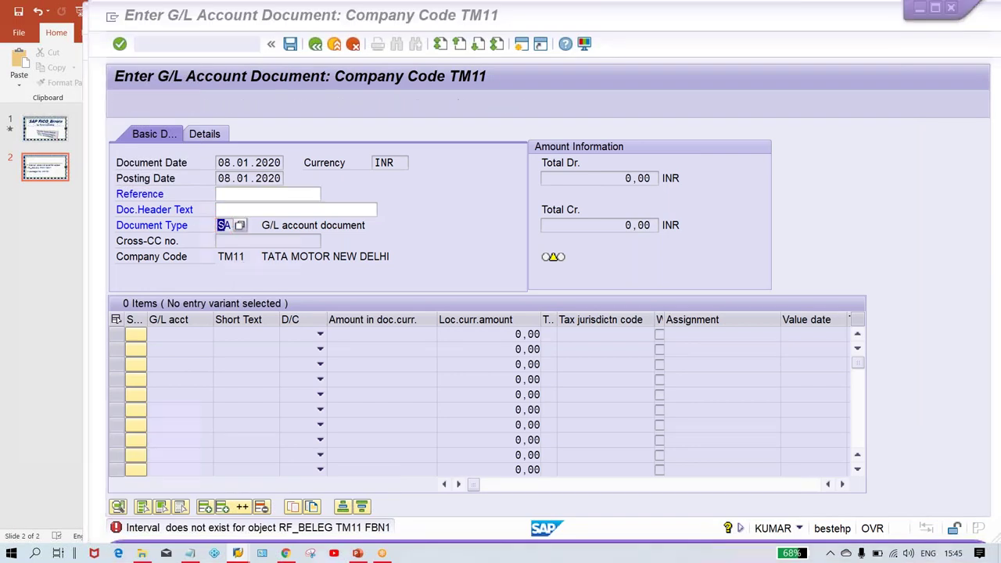
{"action": "key", "text": "alt+Tab"}
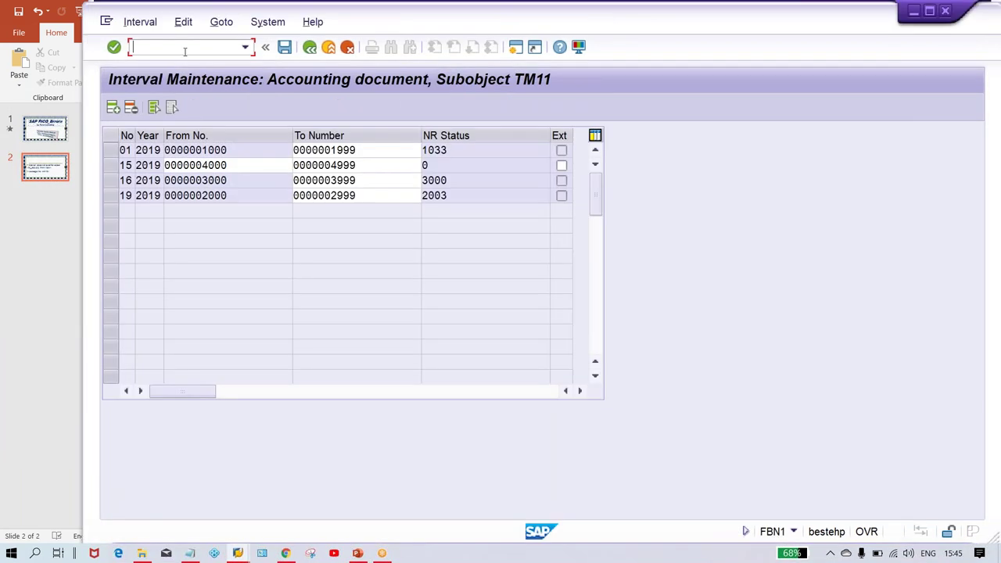
Run /NOBA7, position the list to document type SA, and open its details
{"action": "type", "text": "/NOBA7"}
{"action": "key", "text": "Return"}
{"action": "left_click", "coordinate": [262, 509]}
{"action": "type", "text": "SA"}
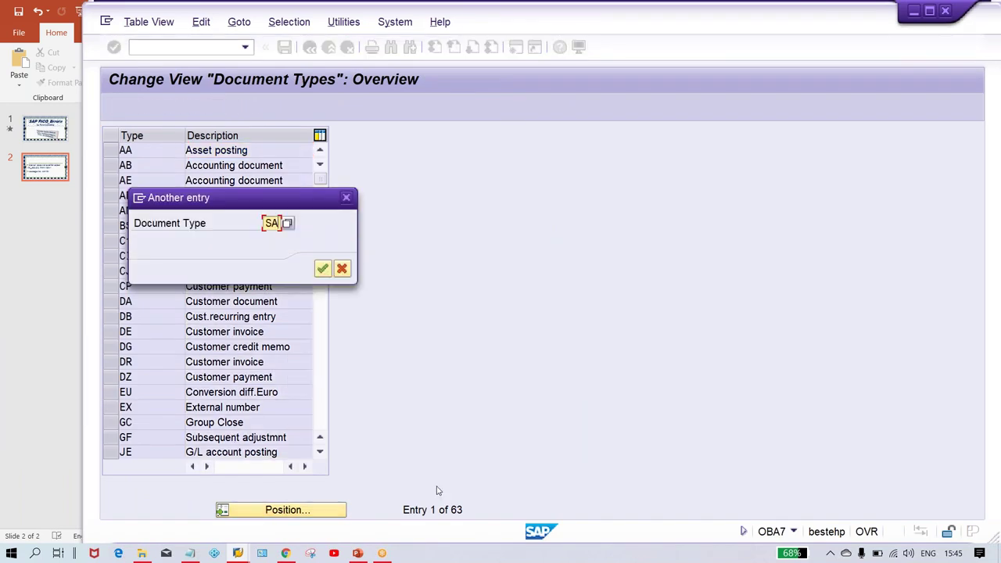
{"action": "key", "text": "Return"}
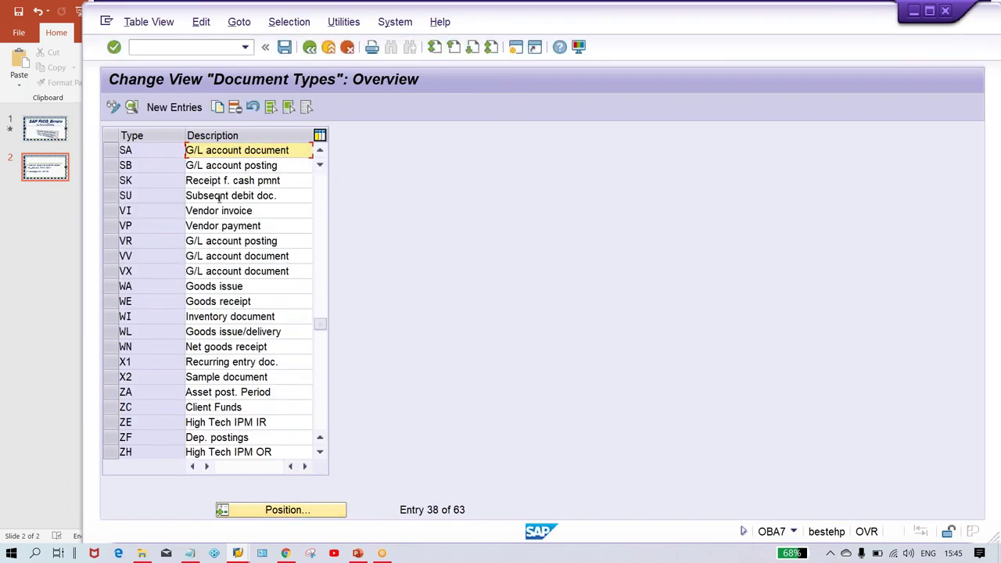
{"action": "left_click", "coordinate": [153, 148]}
{"action": "double_click", "coordinate": [153, 148]}
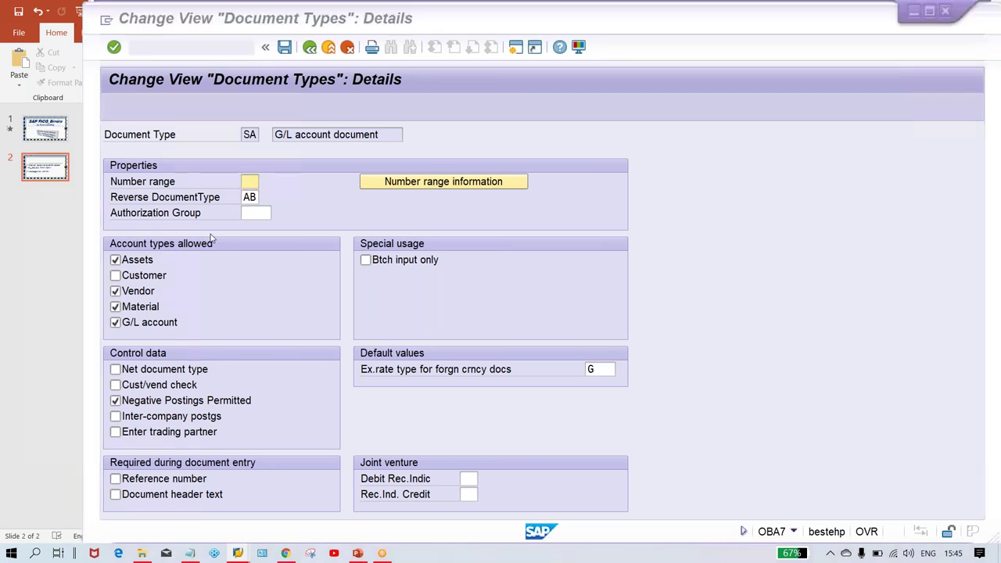
{"action": "key", "text": "alt+Tab"}
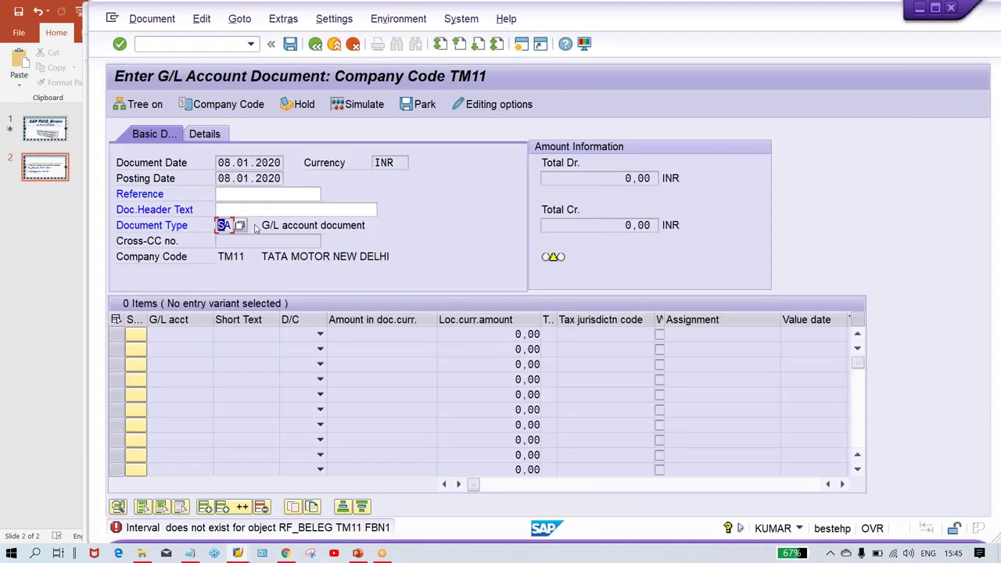
Check document type SA in the G/L document entry, then return to the SA details
{"action": "left_click", "coordinate": [250, 208]}
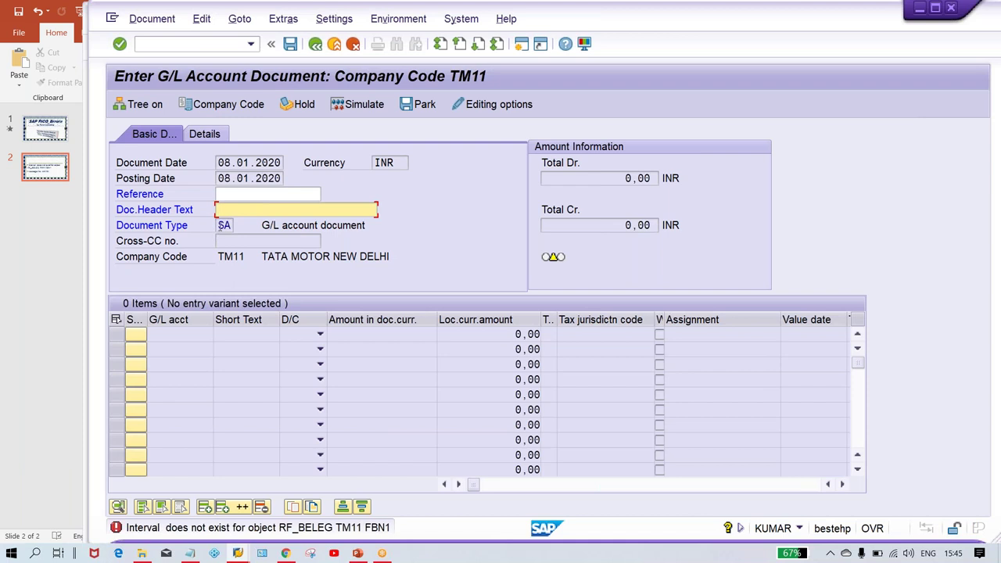
{"action": "double_click", "coordinate": [221, 226]}
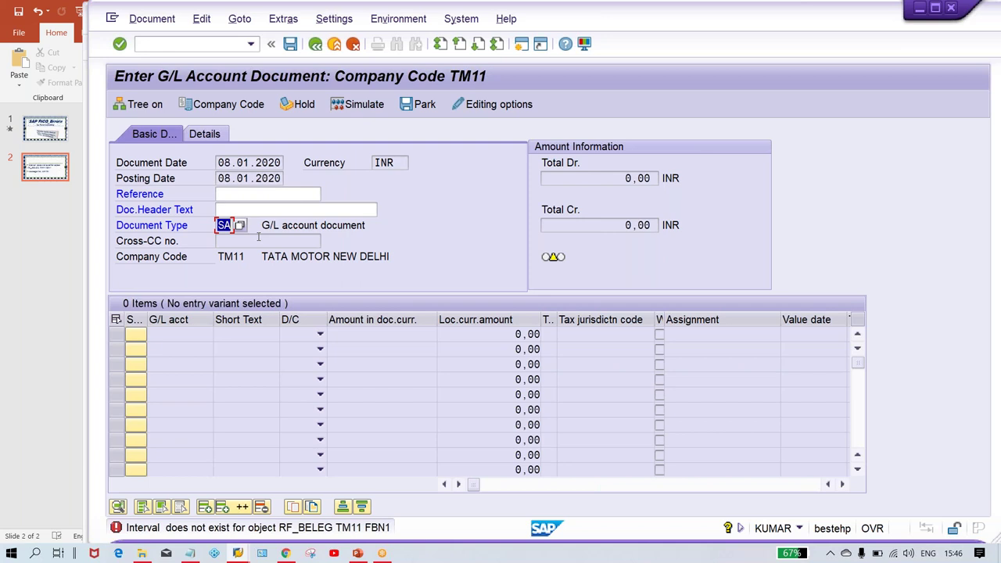
{"action": "key", "text": "alt+Tab"}
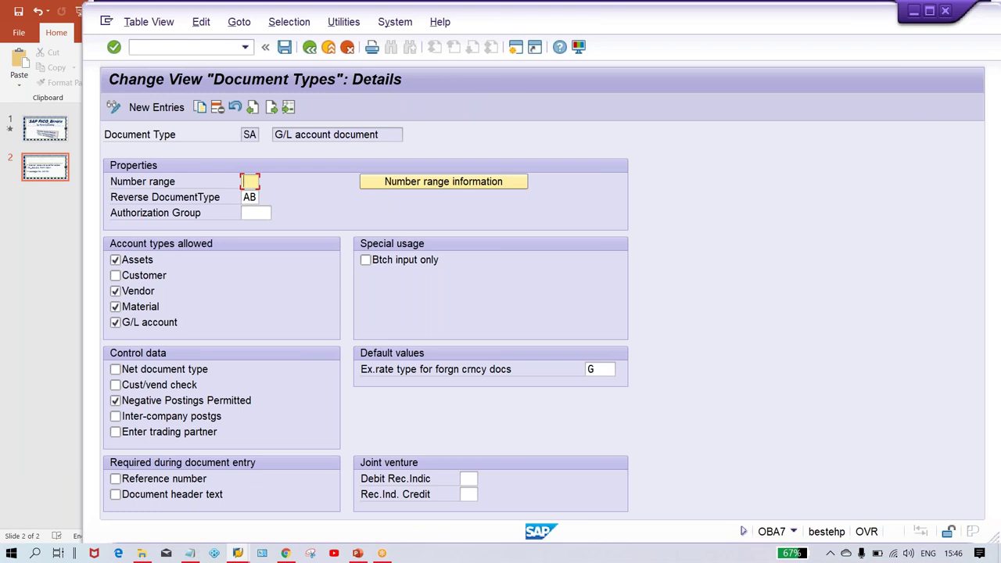
Enter number range 01 for SA and open TM11's accounting-document intervals in change mode
{"action": "type", "text": "01"}
{"action": "left_click", "coordinate": [510, 184]}
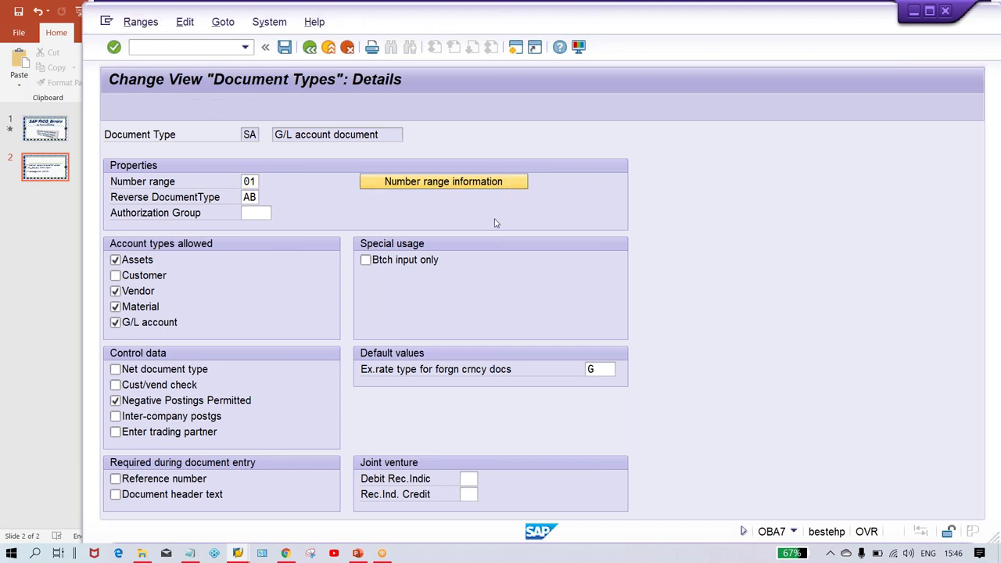
{"action": "type", "text": "TM11"}
{"action": "left_click", "coordinate": [291, 180]}
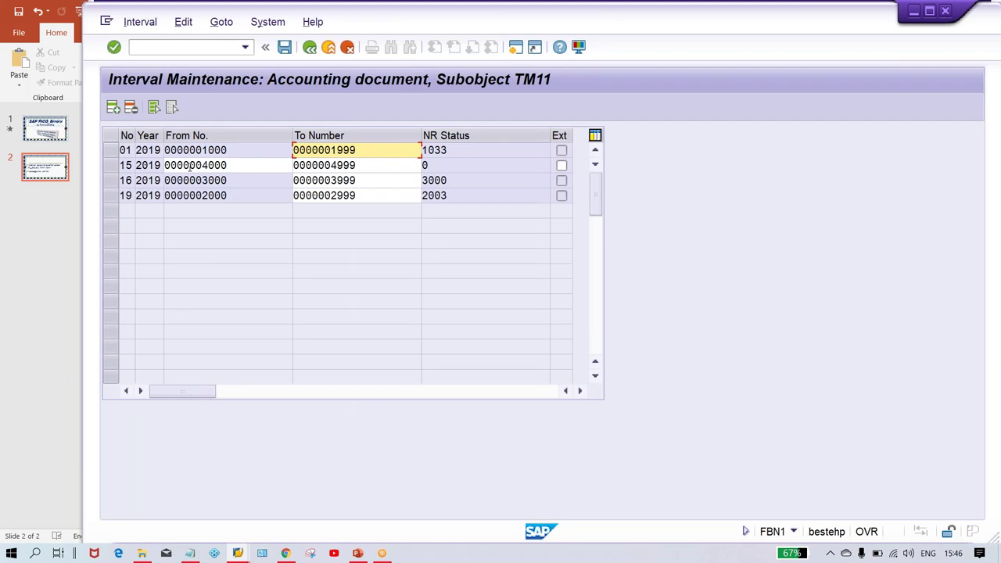
Return to the SA details, enter number range 01, and save under the customizing request
{"action": "left_click", "coordinate": [310, 48]}
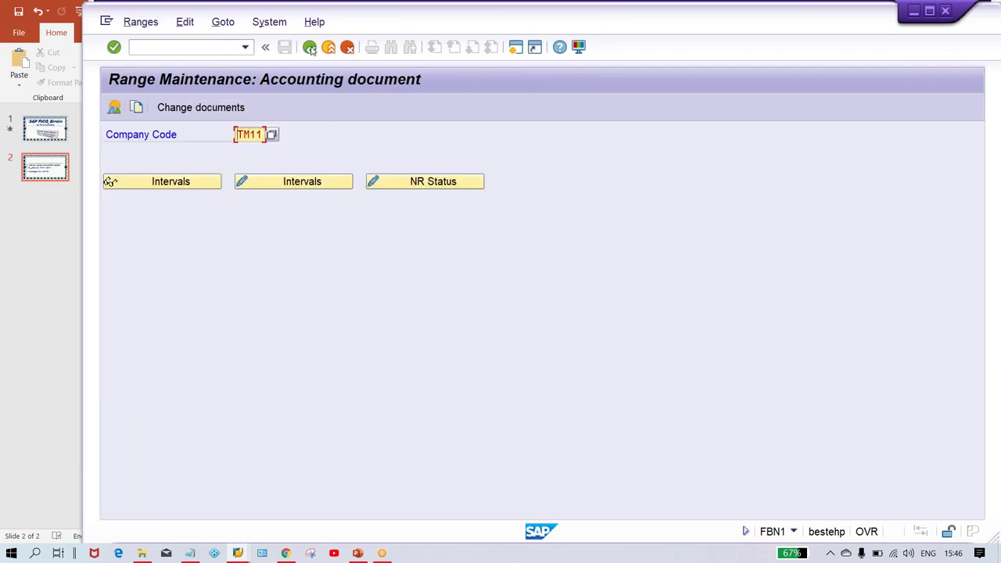
{"action": "left_click", "coordinate": [310, 48]}
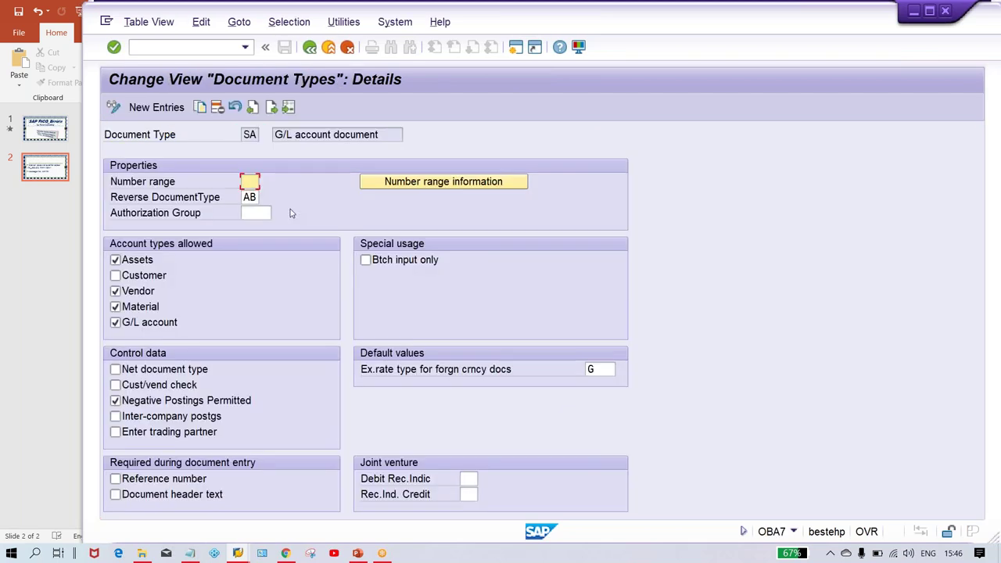
{"action": "type", "text": "01"}
{"action": "key", "text": "ctrl+s"}
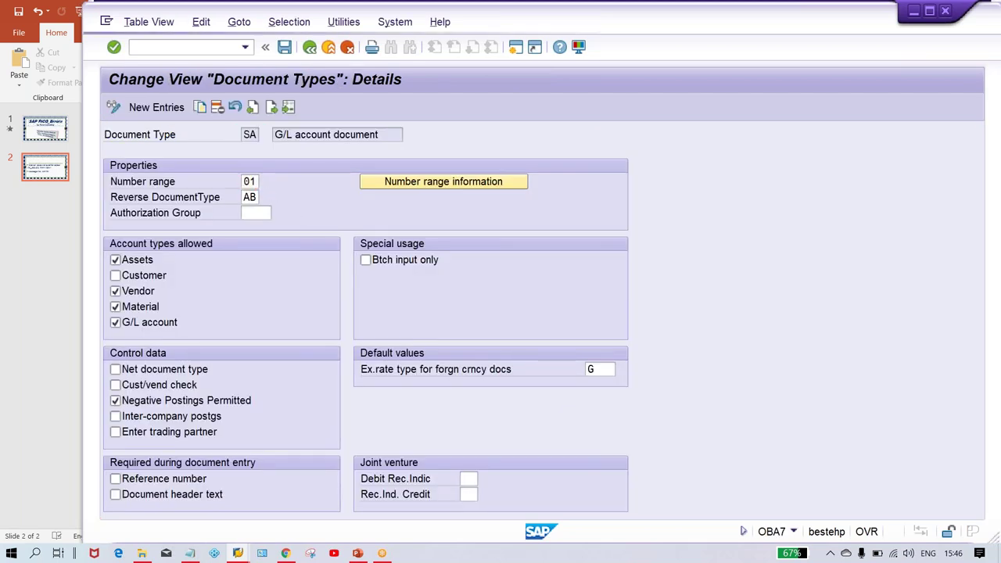
{"action": "key", "text": "Return"}
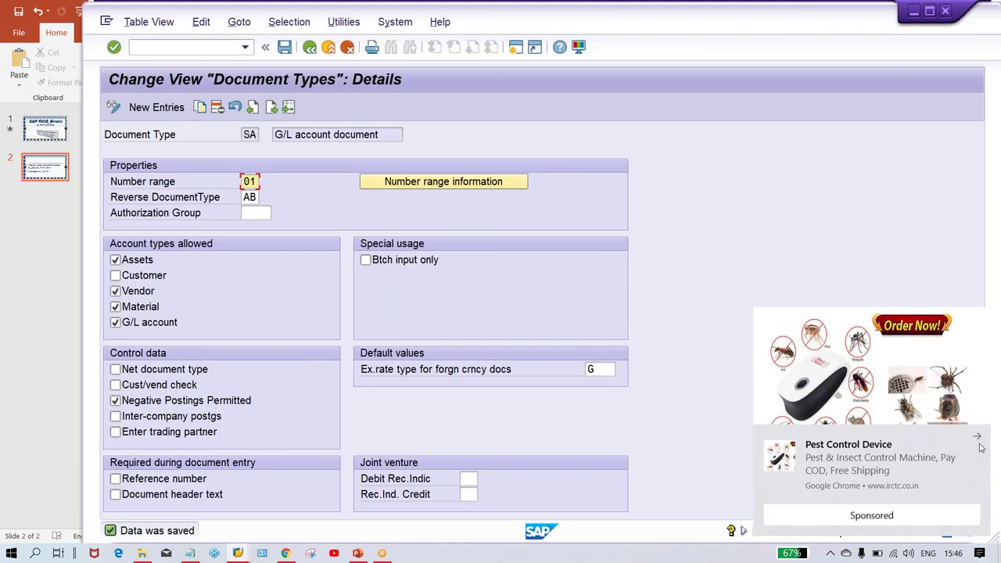
Dismiss the pop-up notification and switch to the G/L account document entry window
{"action": "left_click", "coordinate": [984, 436]}
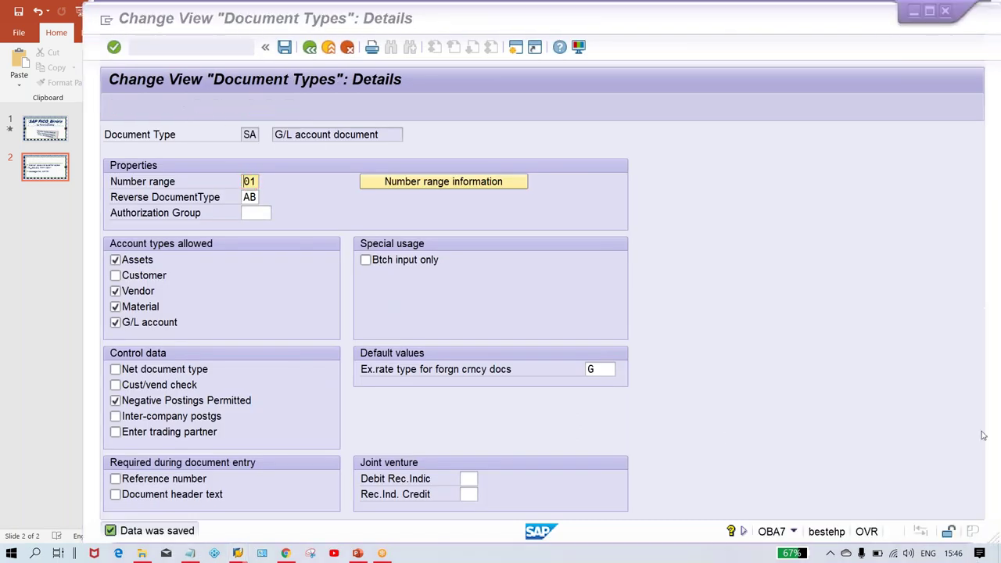
{"action": "left_click", "coordinate": [501, 296]}
{"action": "key", "text": "alt+Tab"}
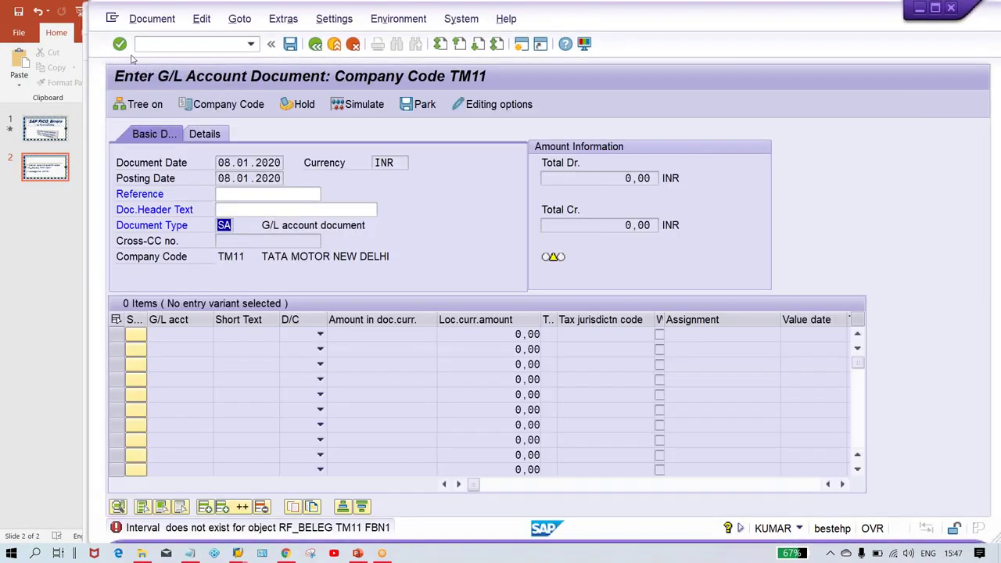
Restart transaction FB50 with /NFB50 for a fresh G/L account document entry screen
{"action": "left_click", "coordinate": [168, 43]}
{"action": "type", "text": "/NFB50"}
{"action": "key", "text": "Return"}
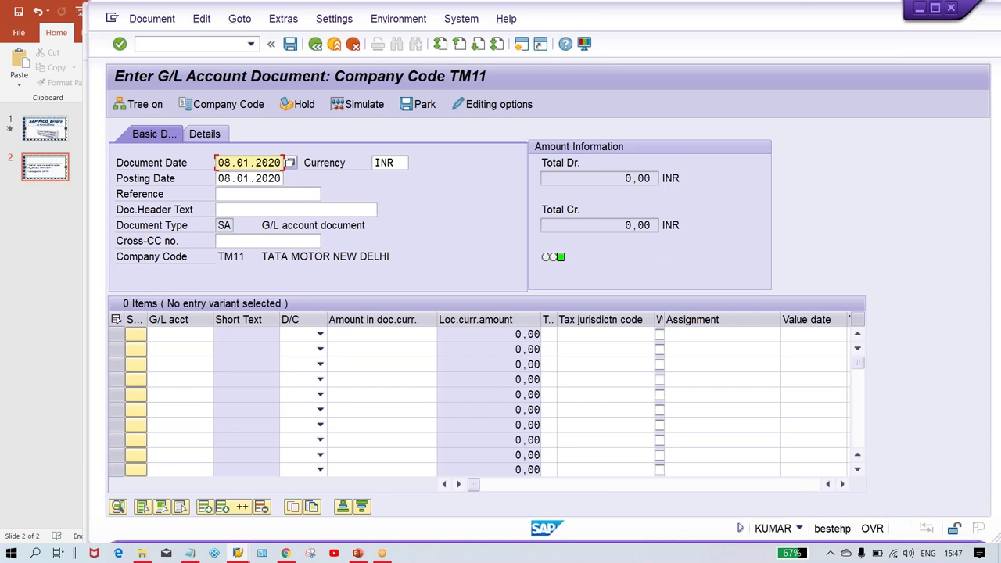
Enter the first line item: G/L account 4000, Debit, amount 500
{"action": "left_click", "coordinate": [191, 334]}
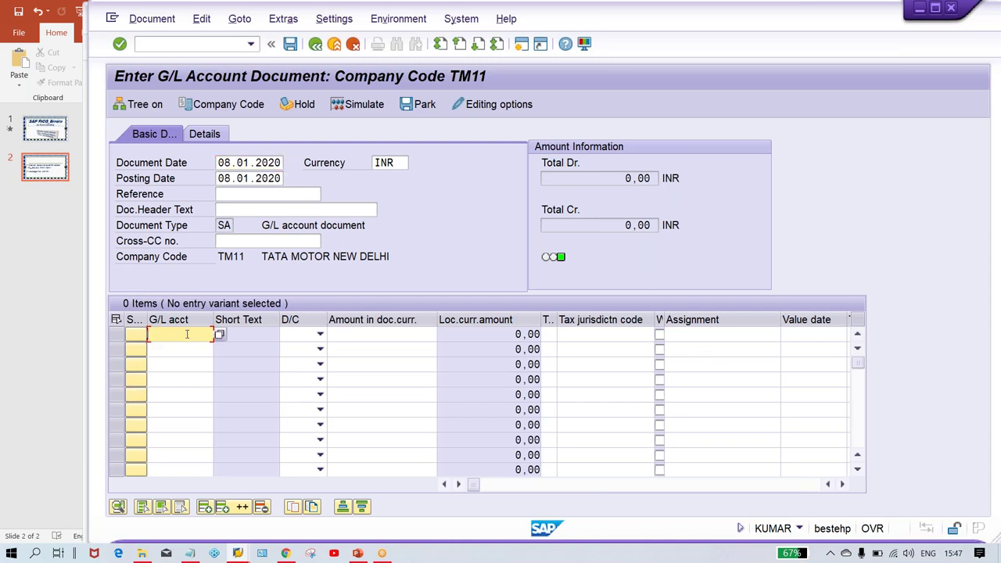
{"action": "type", "text": "4000"}
{"action": "key", "text": "Tab"}
{"action": "key", "text": "d"}
{"action": "key", "text": "Tab"}
{"action": "type", "text": "5000"}
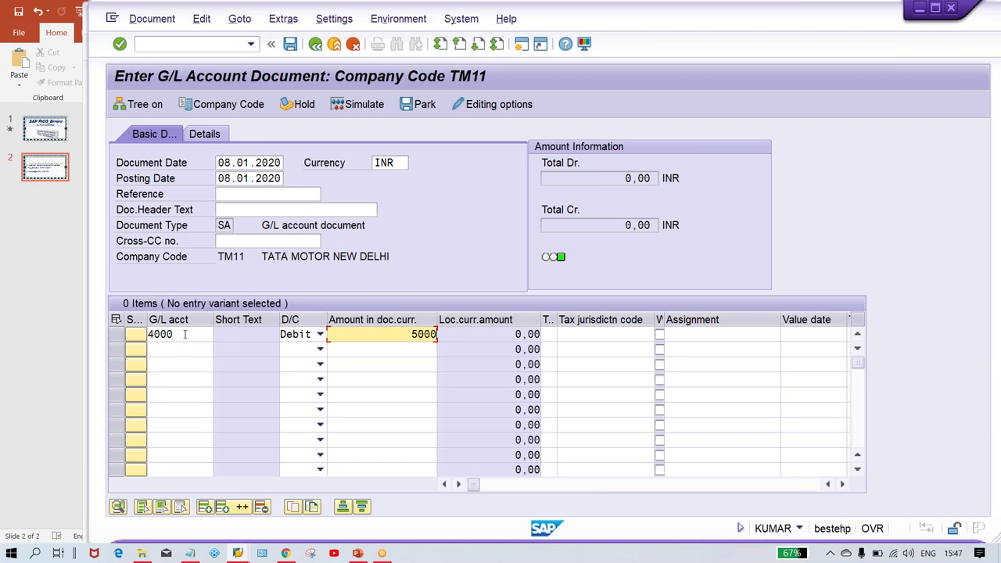
{"action": "key", "text": "BackSpace"}
{"action": "key", "text": "shift+Tab"}
{"action": "key", "text": "shift+Tab"}
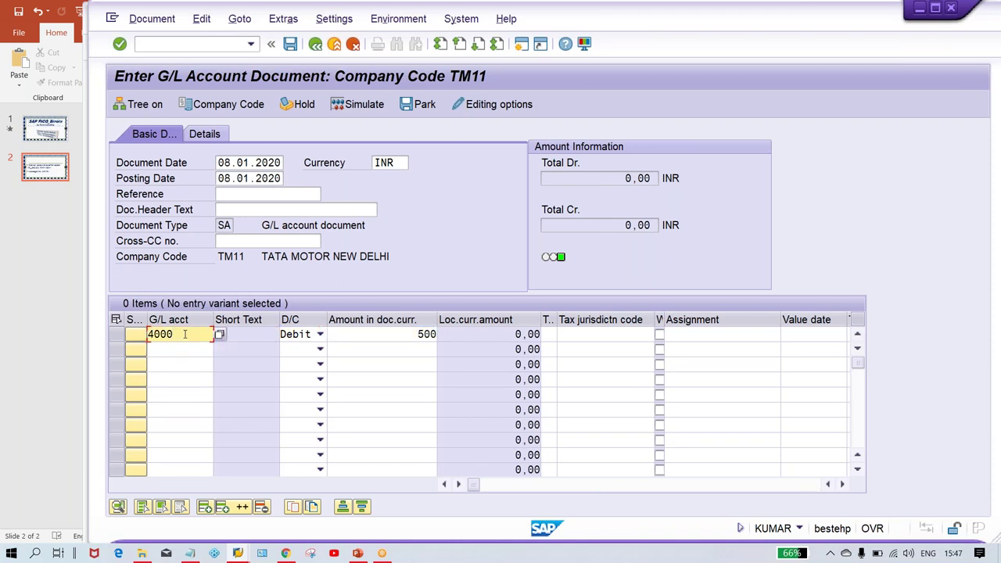
Add the second line as G/L 1000 Credit 500, then validate and post the balanced document
{"action": "key", "text": "Down"}
{"action": "type", "text": "1000"}
{"action": "key", "text": "Tab"}
{"action": "key", "text": "c"}
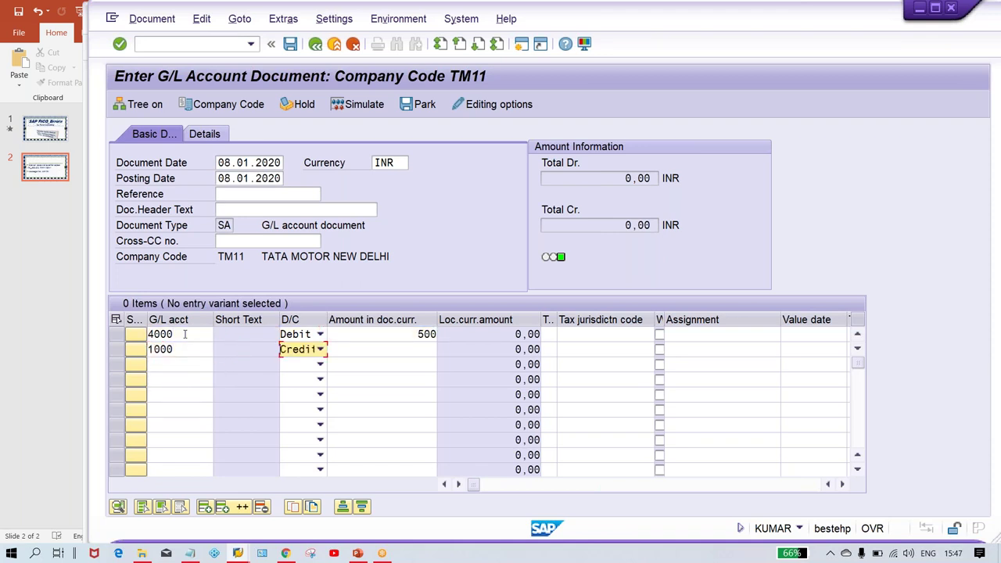
{"action": "key", "text": "Tab"}
{"action": "type", "text": "5000"}
{"action": "key", "text": "BackSpace"}
{"action": "key", "text": "shift+Tab"}
{"action": "key", "text": "Return"}
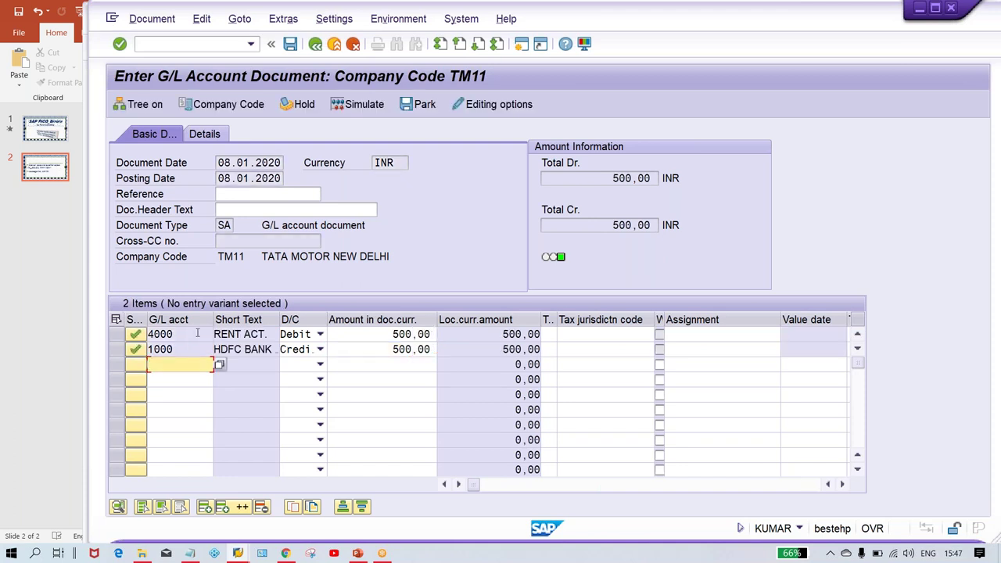
{"action": "key", "text": "ctrl+s"}
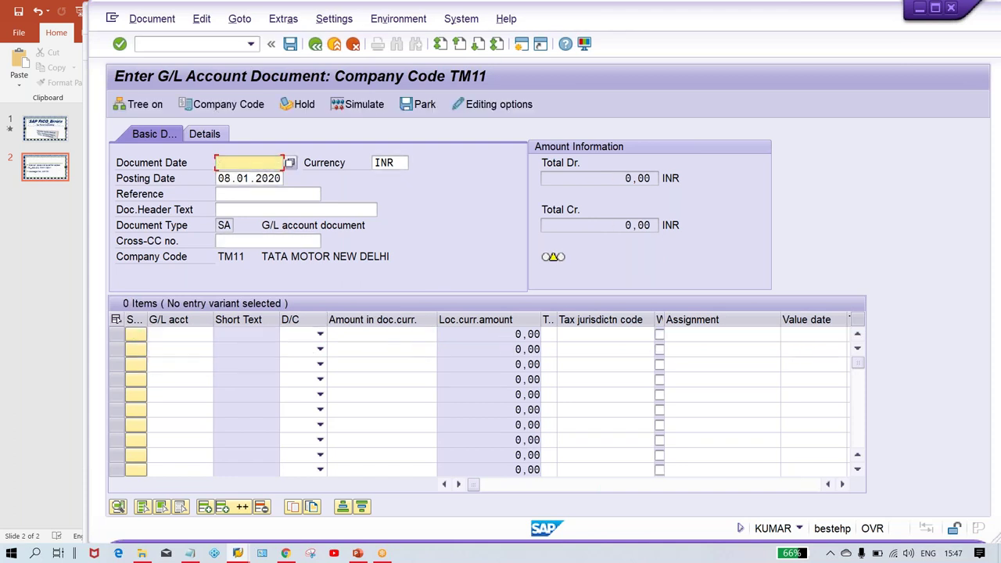